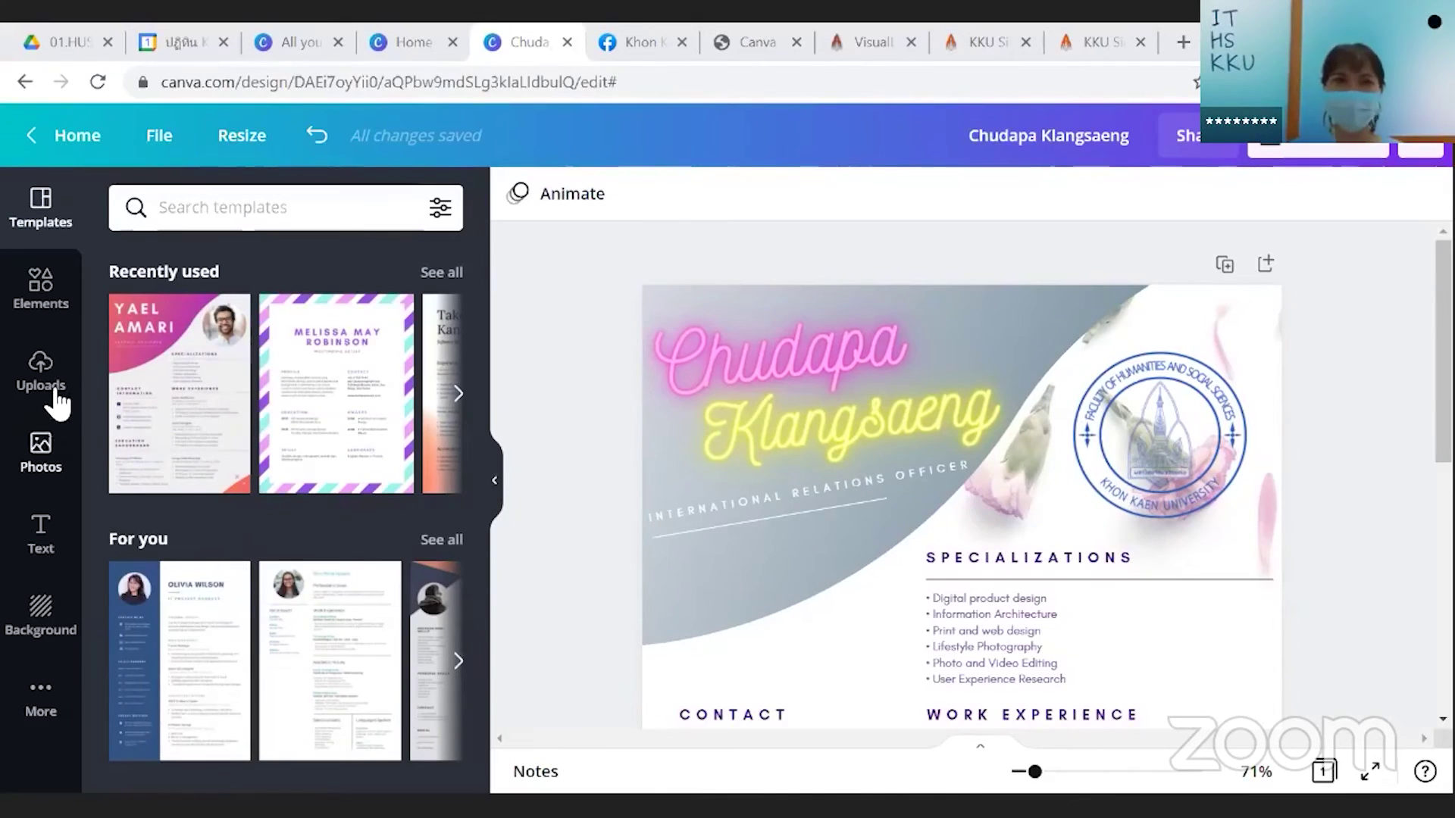
Delete the faculty logo in the resume header together with the empty frame that held it.
{"action": "left_click", "coordinate": [50, 468]}
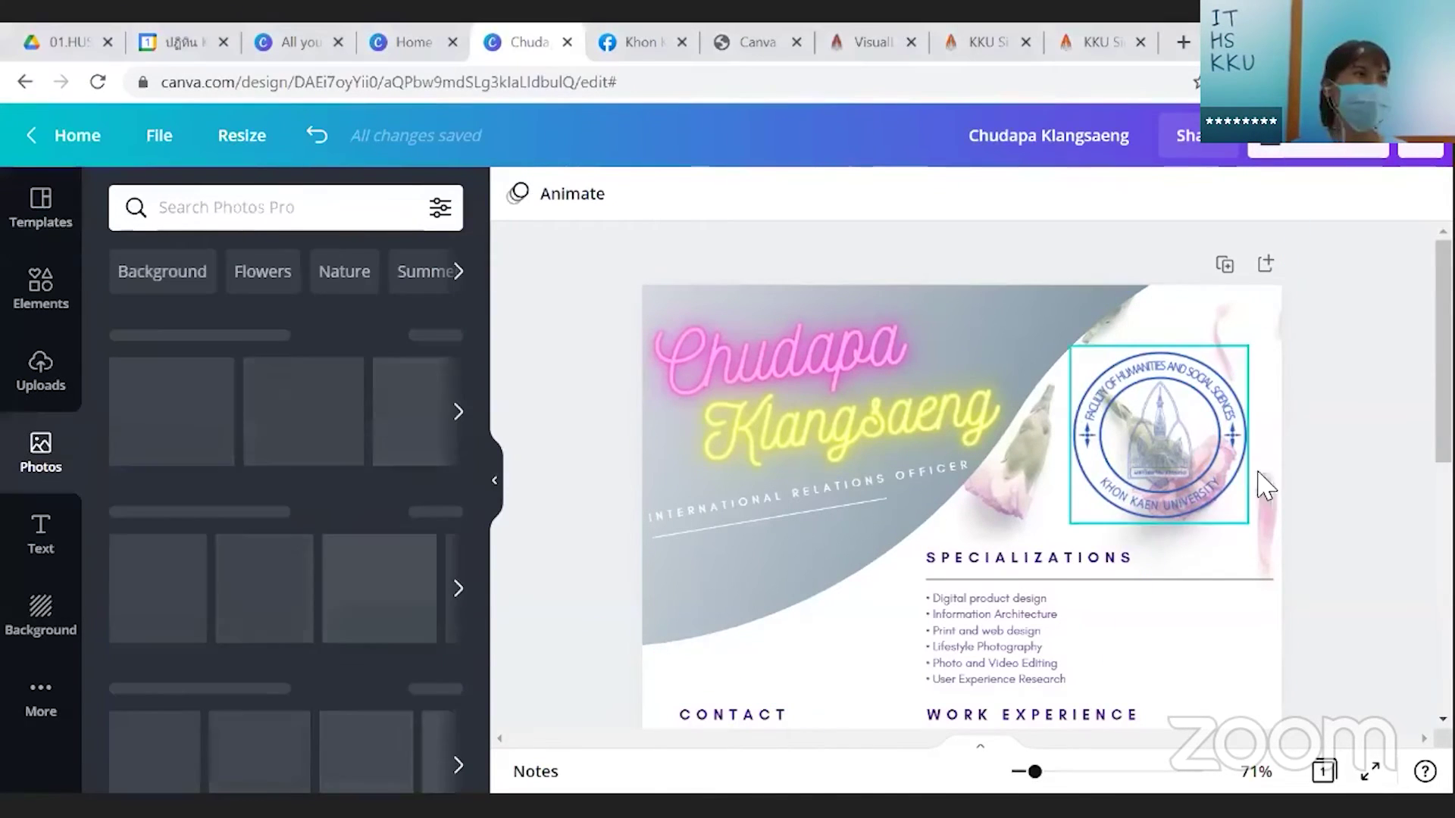
{"action": "left_click", "coordinate": [1241, 474]}
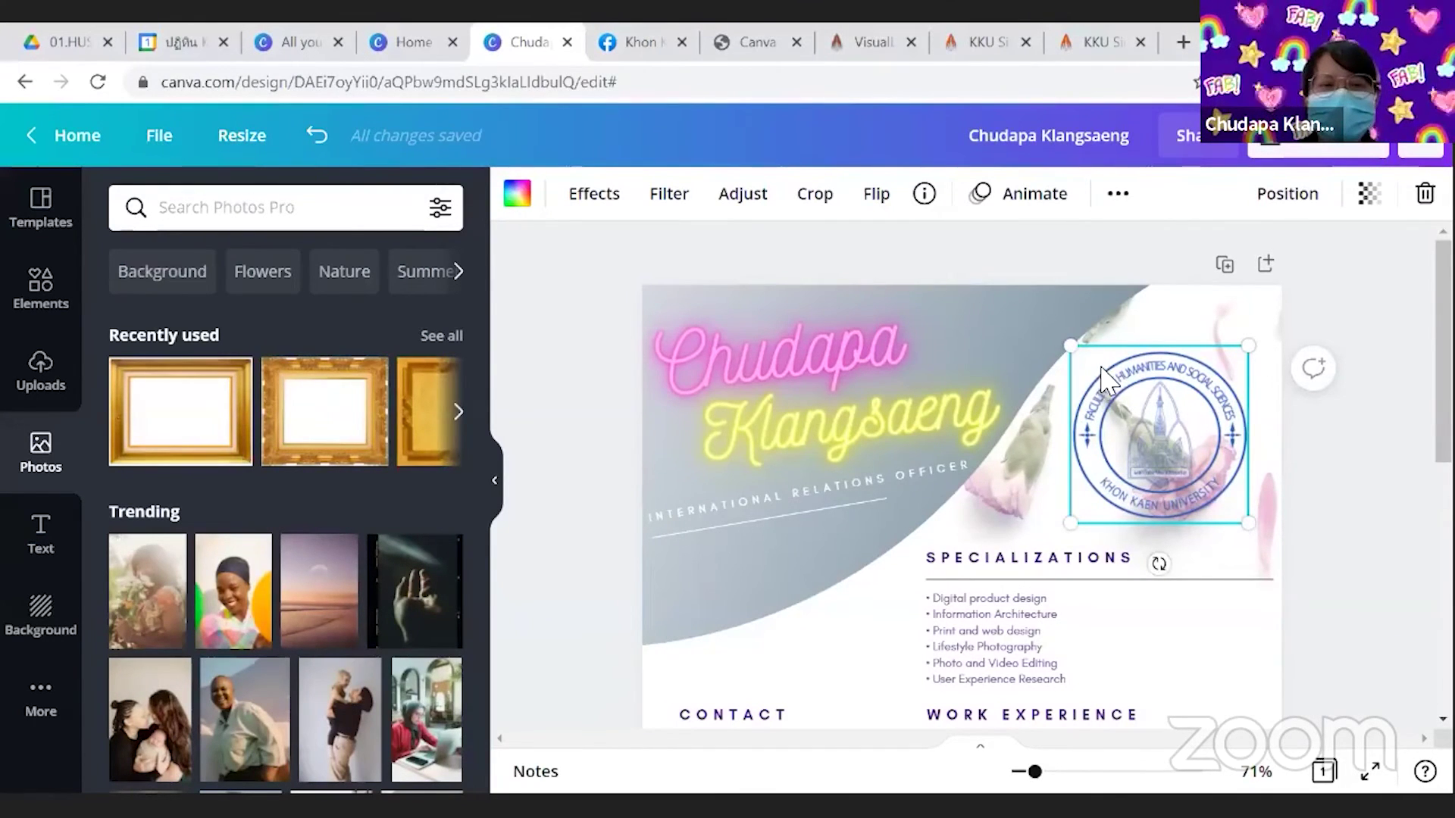
{"action": "scroll", "coordinate": [1102, 379], "scroll_direction": "down", "scroll_amount": 2}
{"action": "scroll", "coordinate": [1176, 367], "scroll_direction": "up", "scroll_amount": 2}
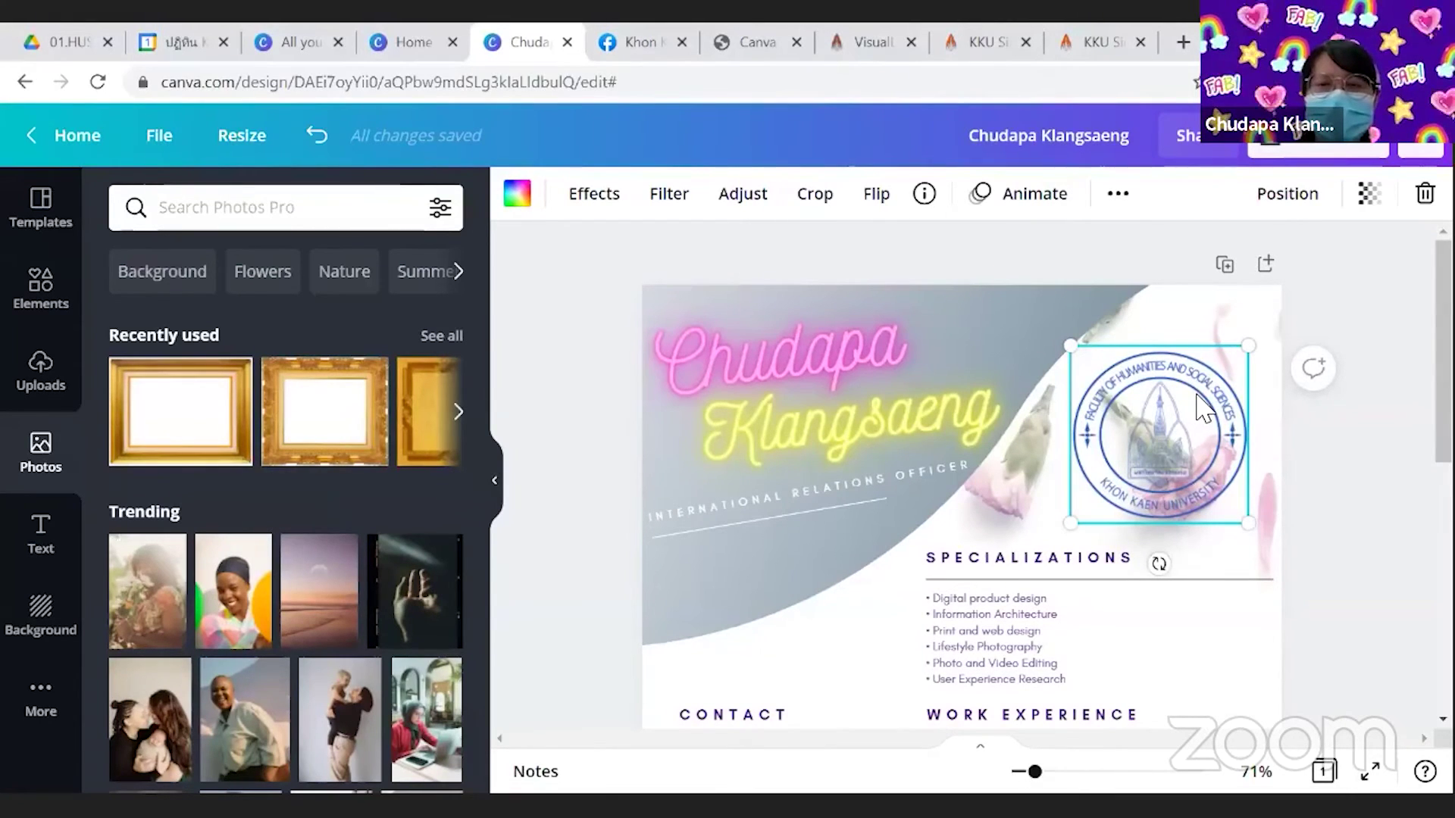
{"action": "key", "text": "Delete"}
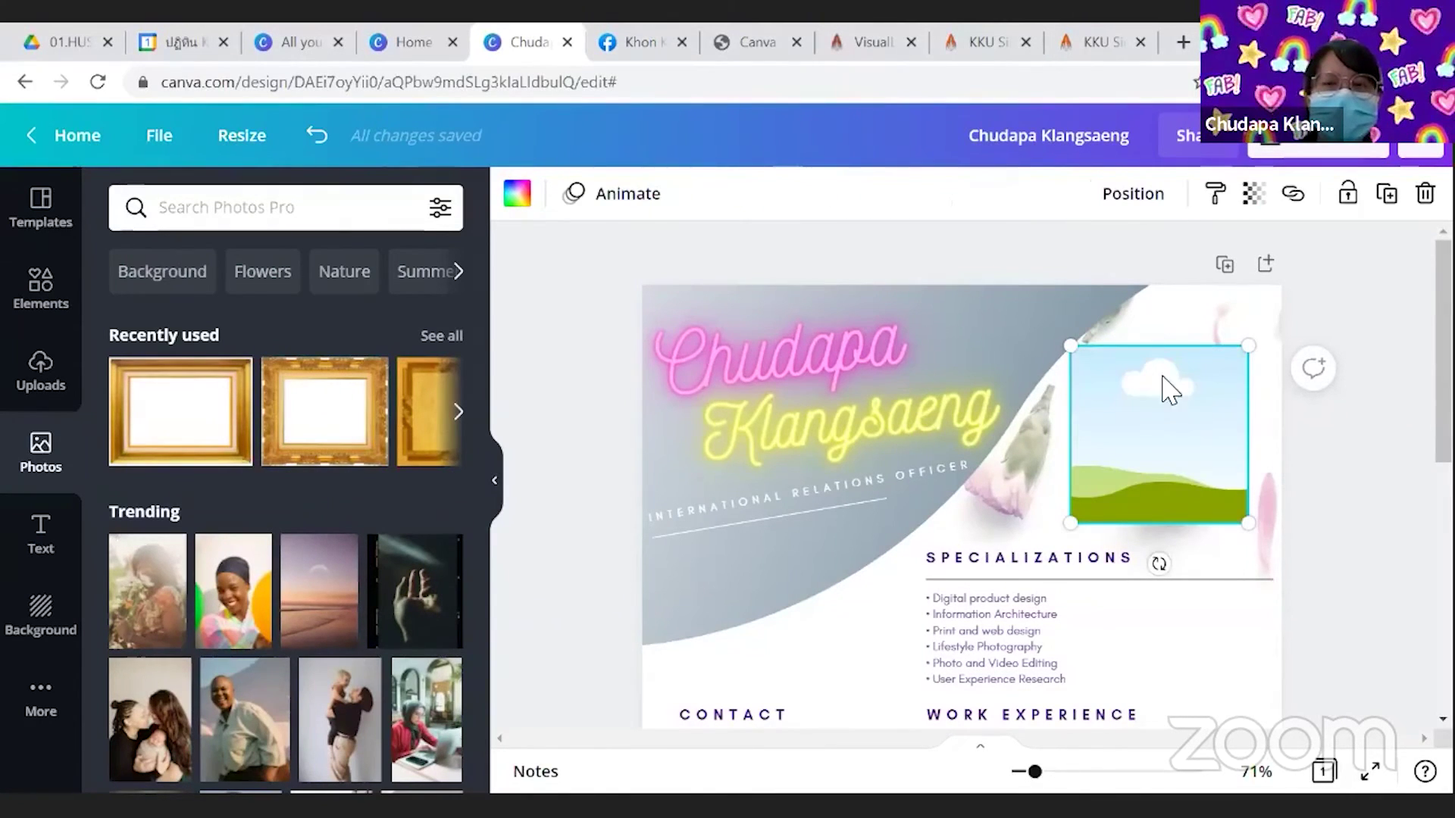
{"action": "key", "text": "Delete"}
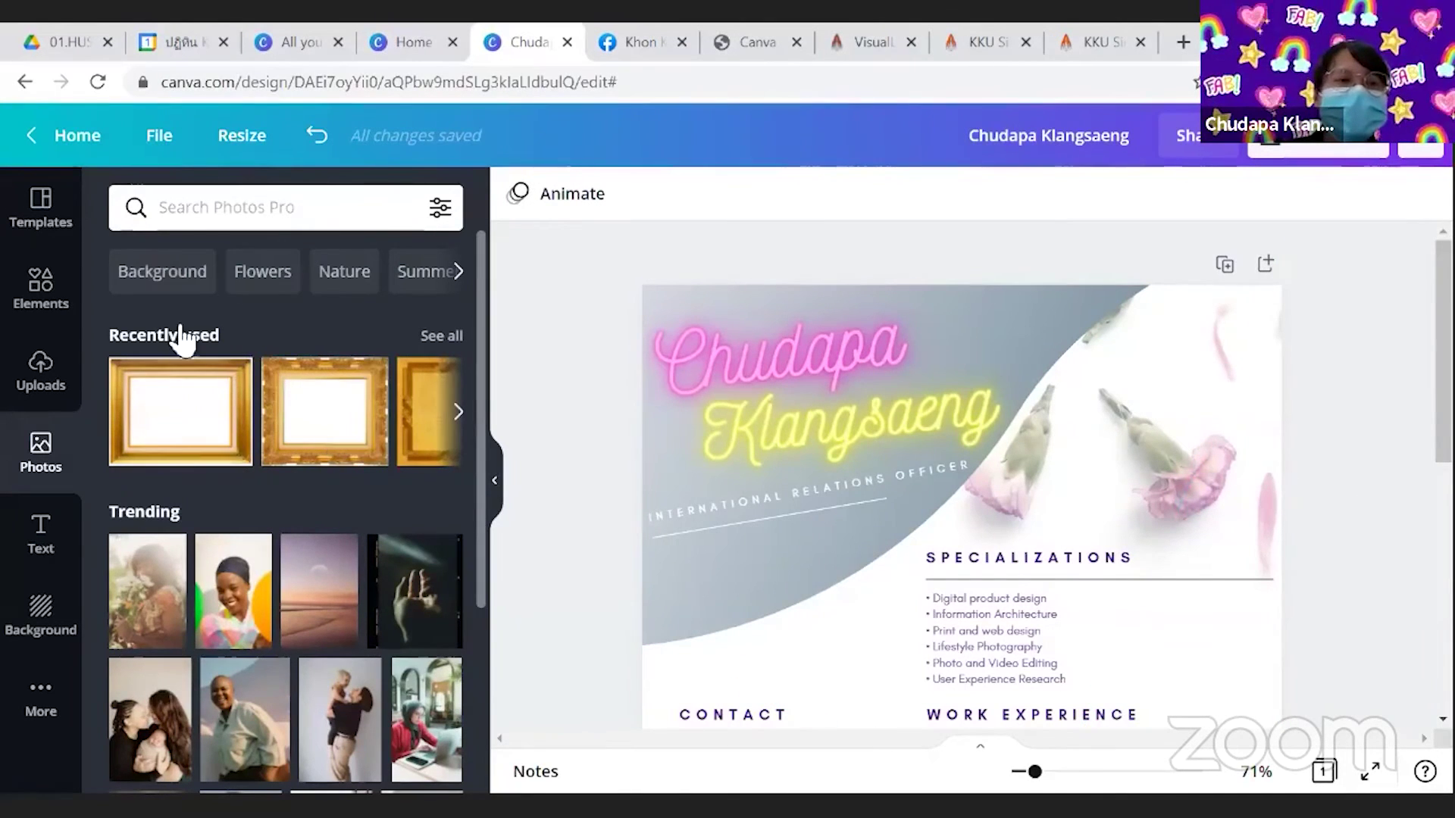
Find the suggested frames among the elements and add the scalloped circle frame to the page.
{"action": "scroll", "coordinate": [280, 345], "scroll_direction": "up", "scroll_amount": 1}
{"action": "left_click", "coordinate": [41, 291]}
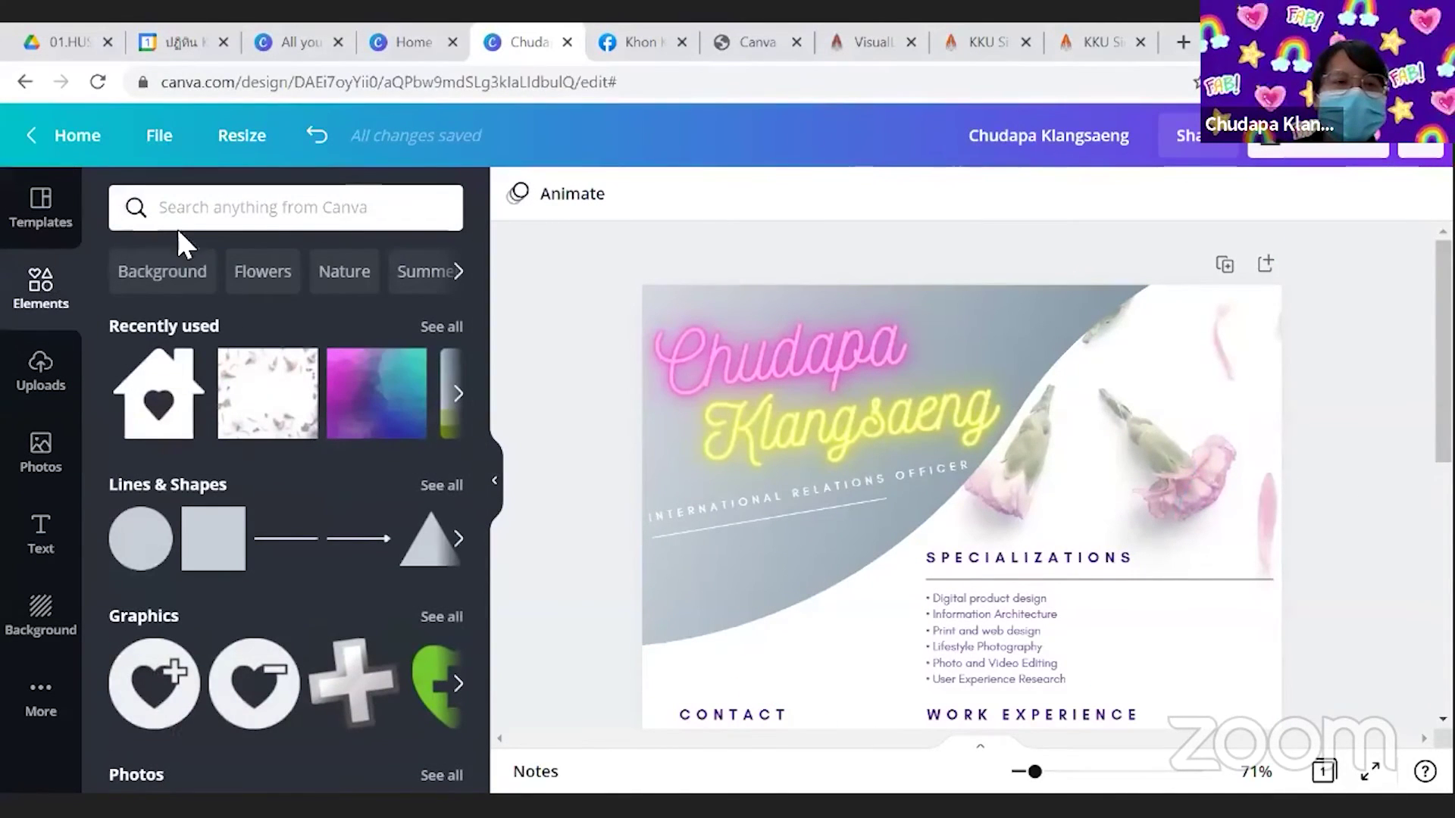
{"action": "left_click", "coordinate": [216, 212]}
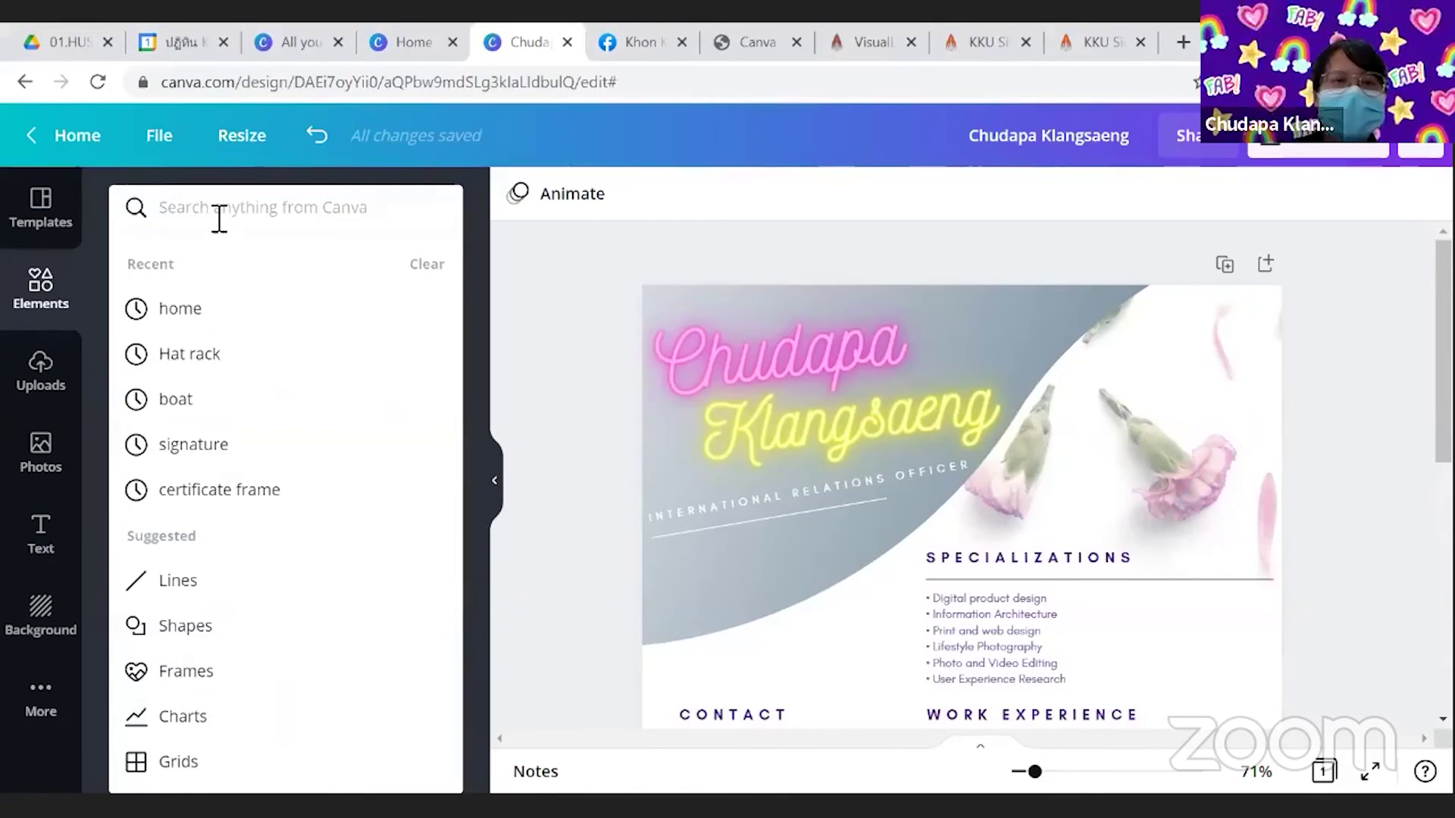
{"action": "left_click", "coordinate": [186, 672]}
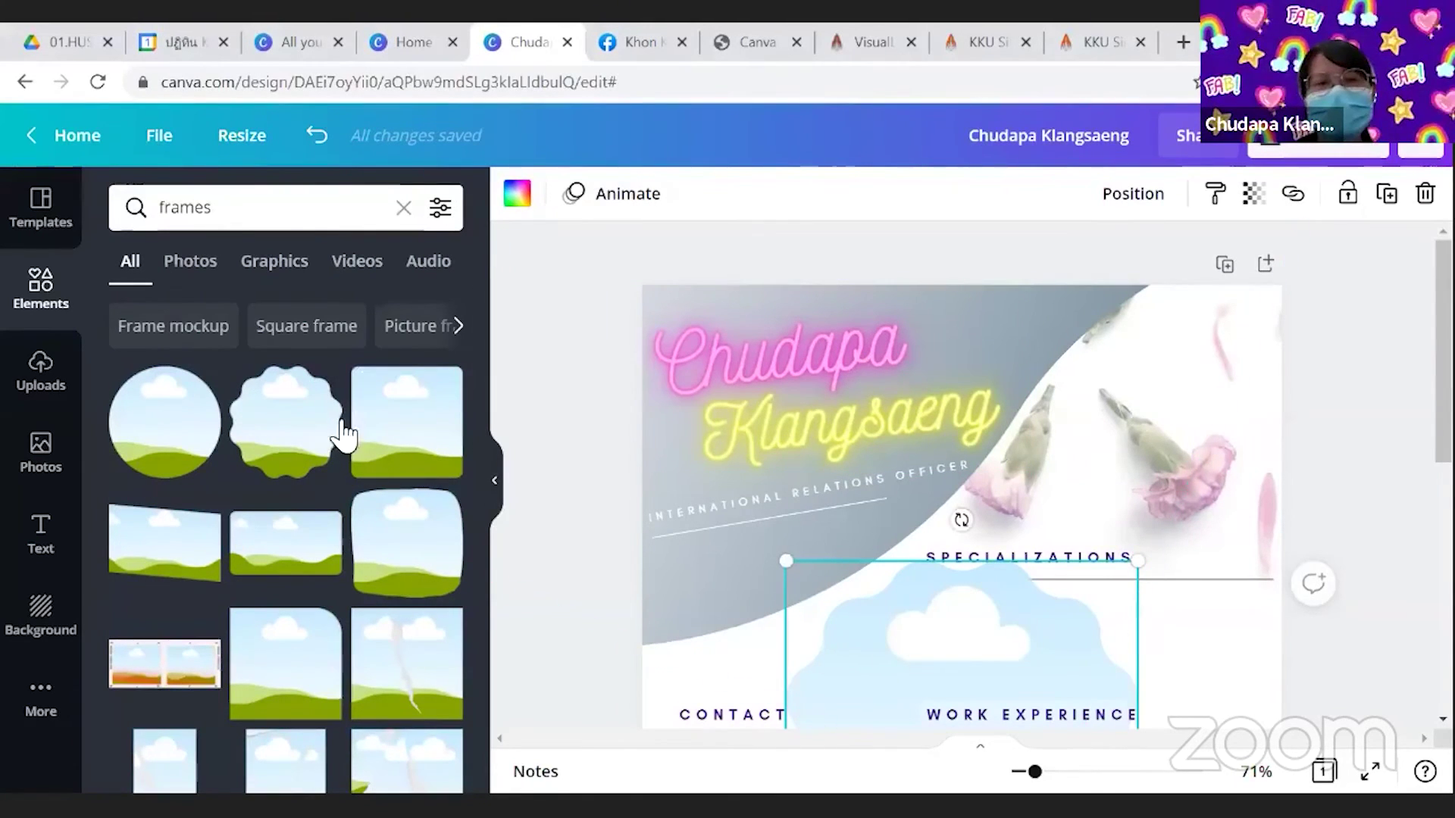
Move the scalloped frame into the header beside the name and shrink it to fit above the Specializations heading.
{"action": "left_click_drag", "start_coordinate": [980, 700], "coordinate": [1104, 442]}
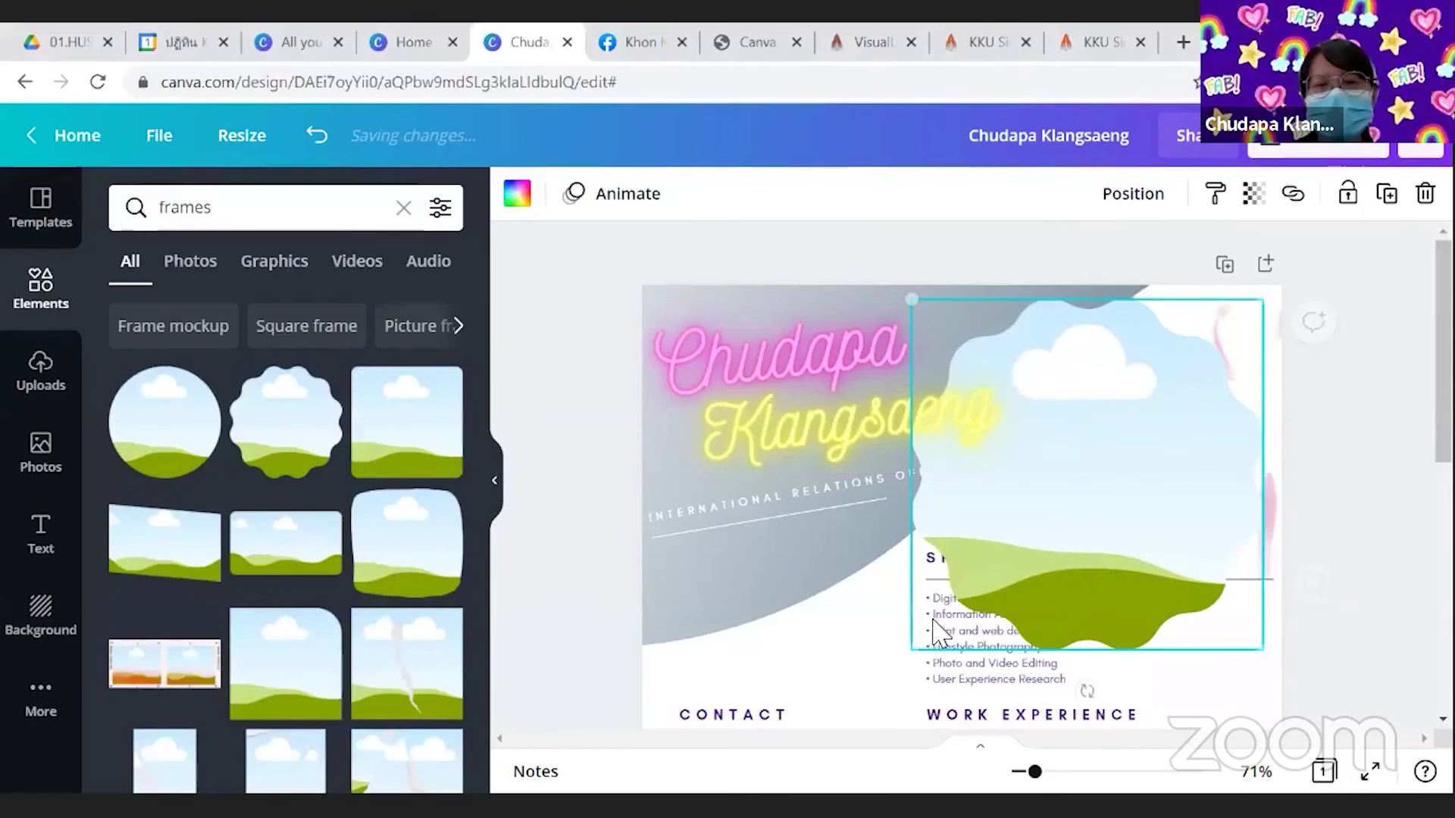
{"action": "left_click_drag", "start_coordinate": [914, 659], "coordinate": [1063, 547]}
{"action": "left_click_drag", "start_coordinate": [1114, 458], "coordinate": [1112, 462]}
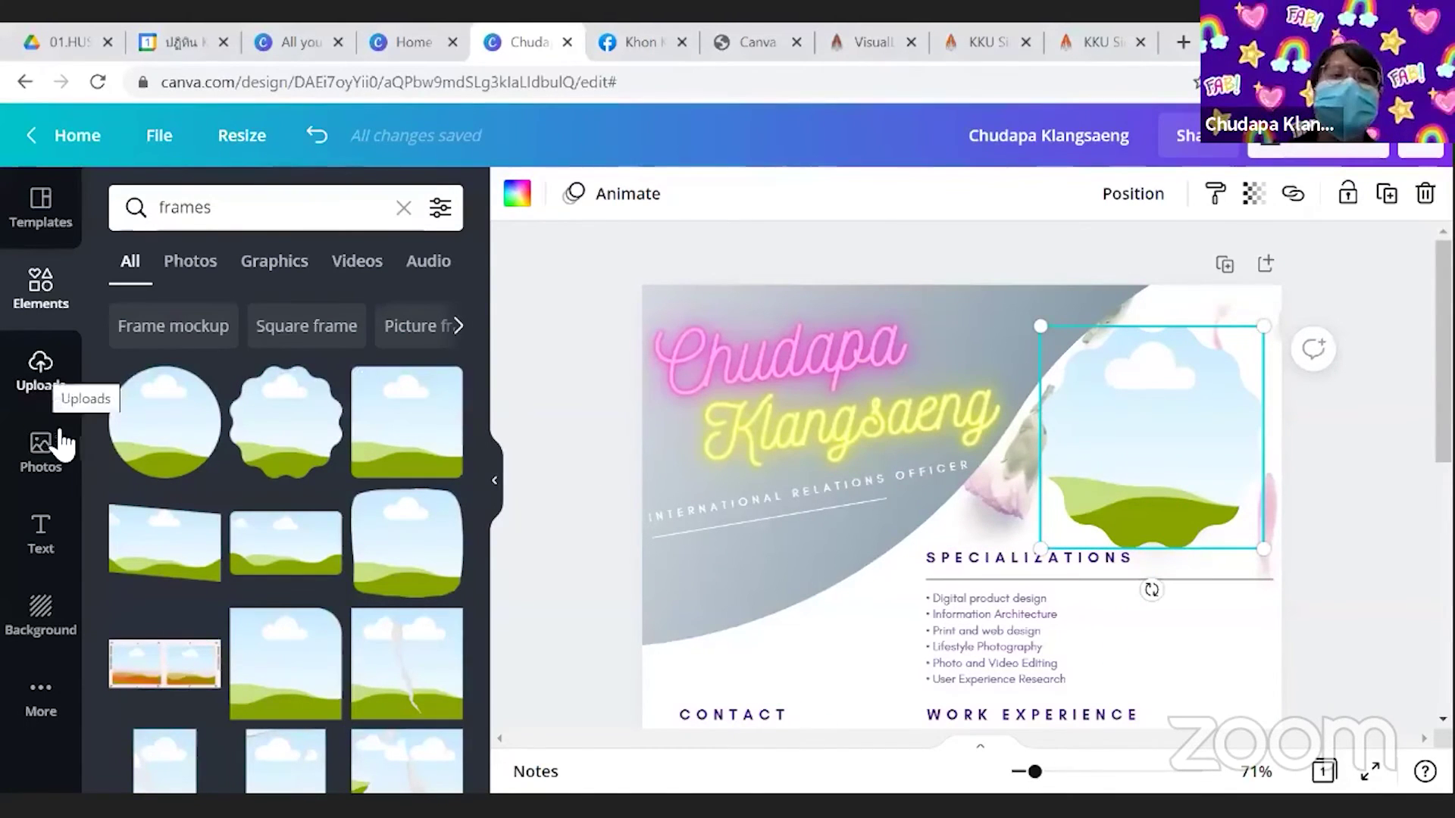
{"action": "left_click", "coordinate": [41, 367]}
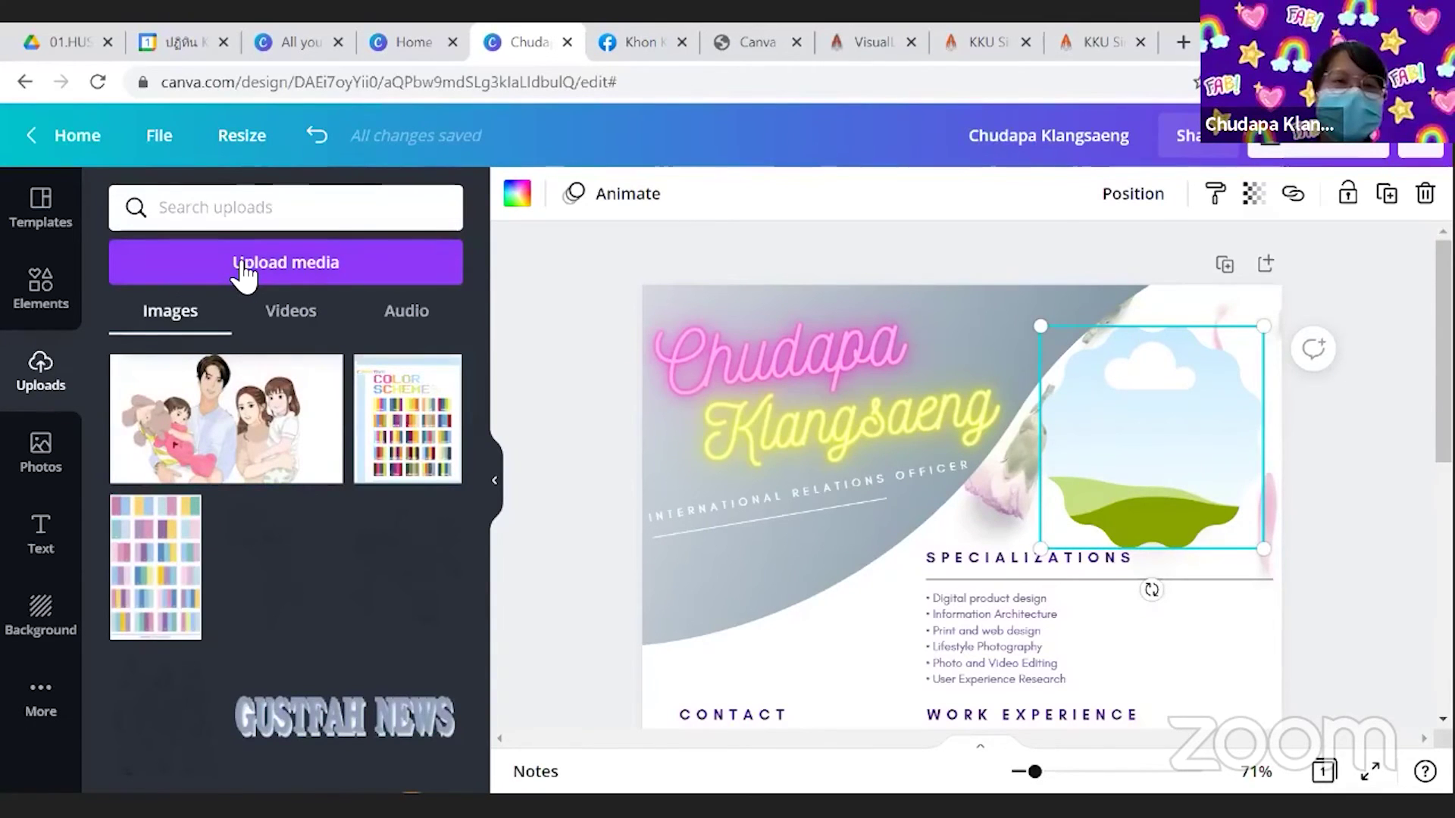
{"action": "left_click", "coordinate": [280, 263]}
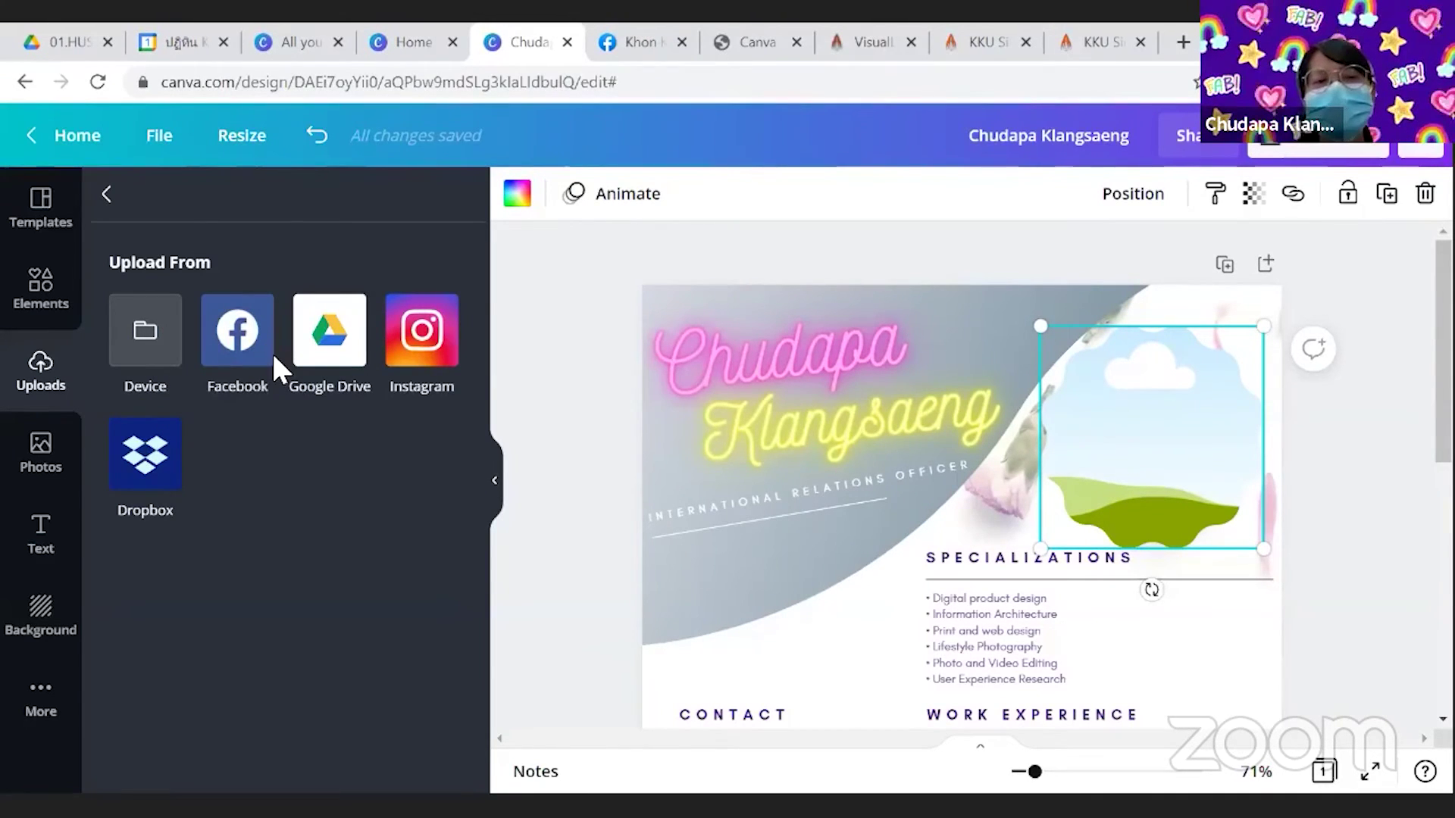
{"action": "left_click", "coordinate": [153, 335]}
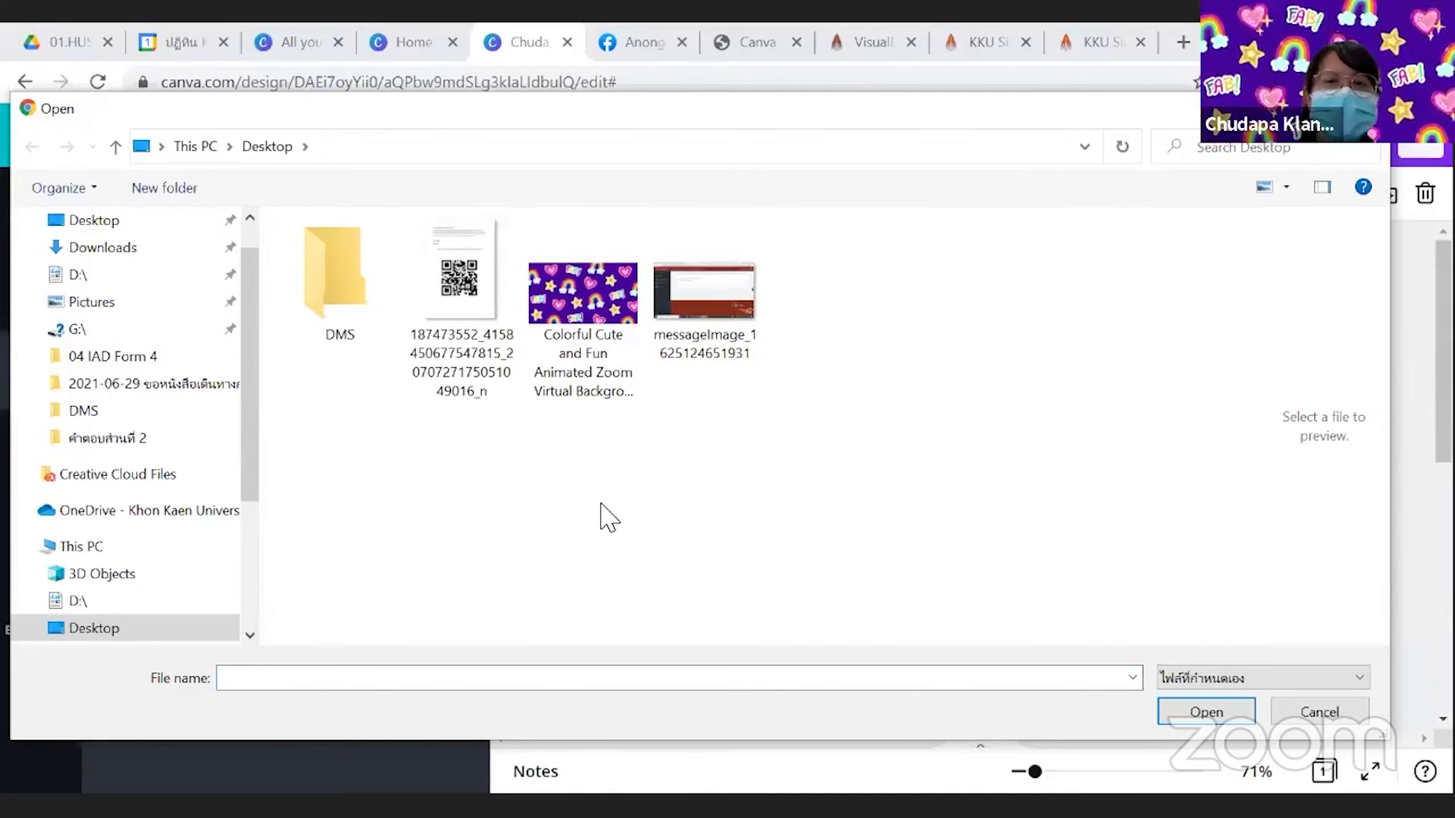
{"action": "scroll", "coordinate": [201, 293], "scroll_direction": "up", "scroll_amount": 1}
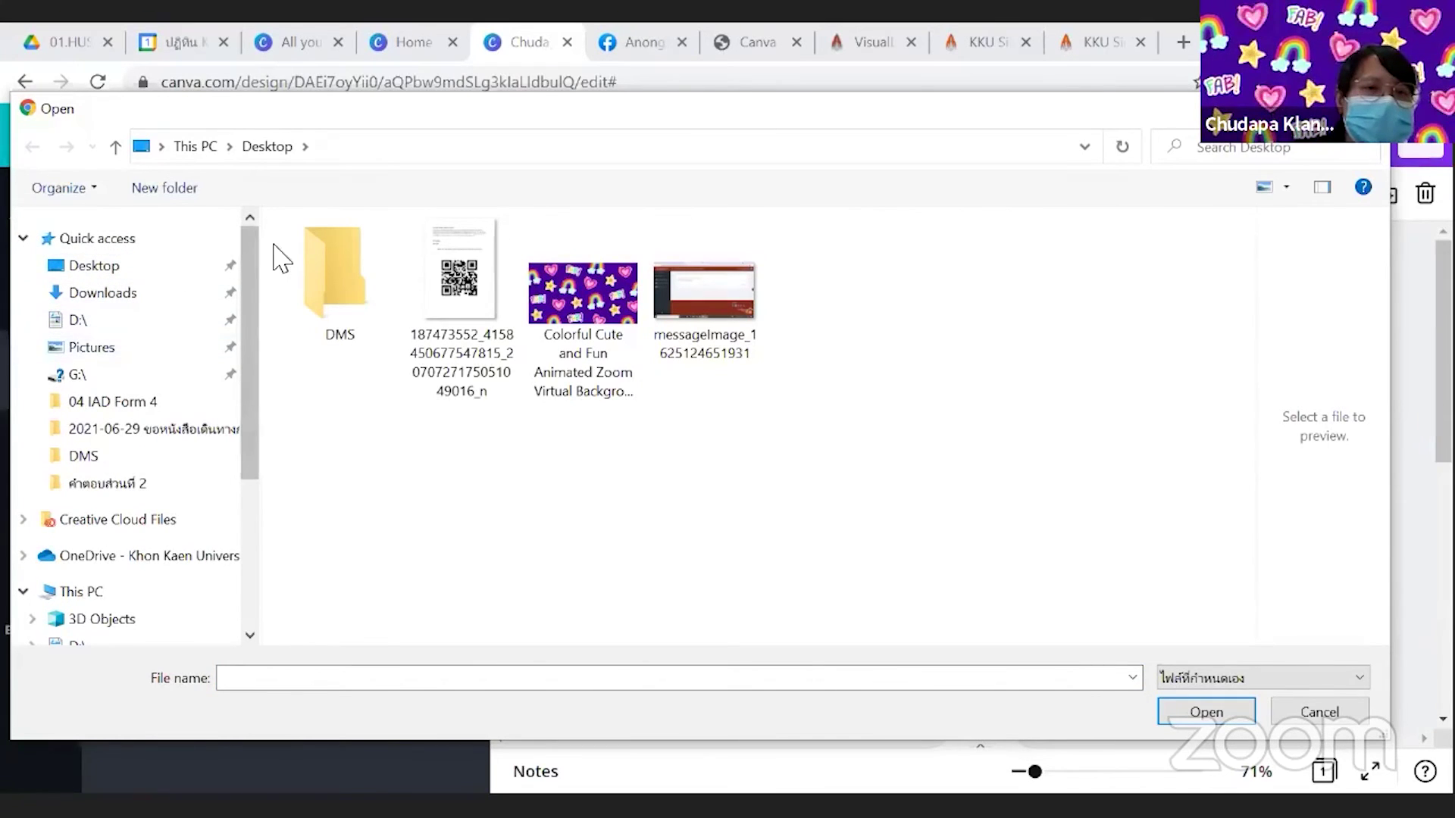
{"action": "scroll", "coordinate": [227, 341], "scroll_direction": "down", "scroll_amount": 3}
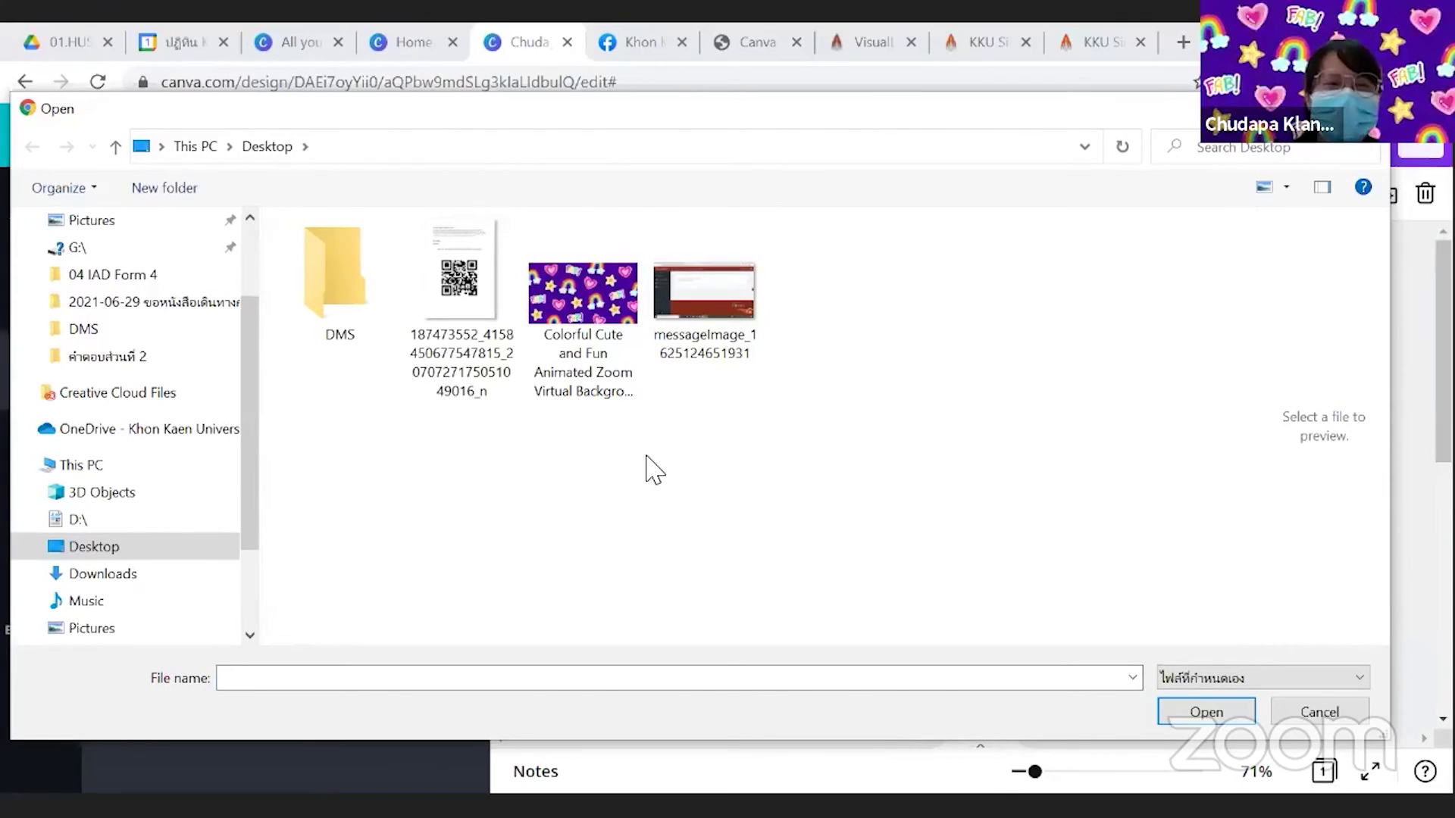
{"action": "left_click", "coordinate": [739, 311]}
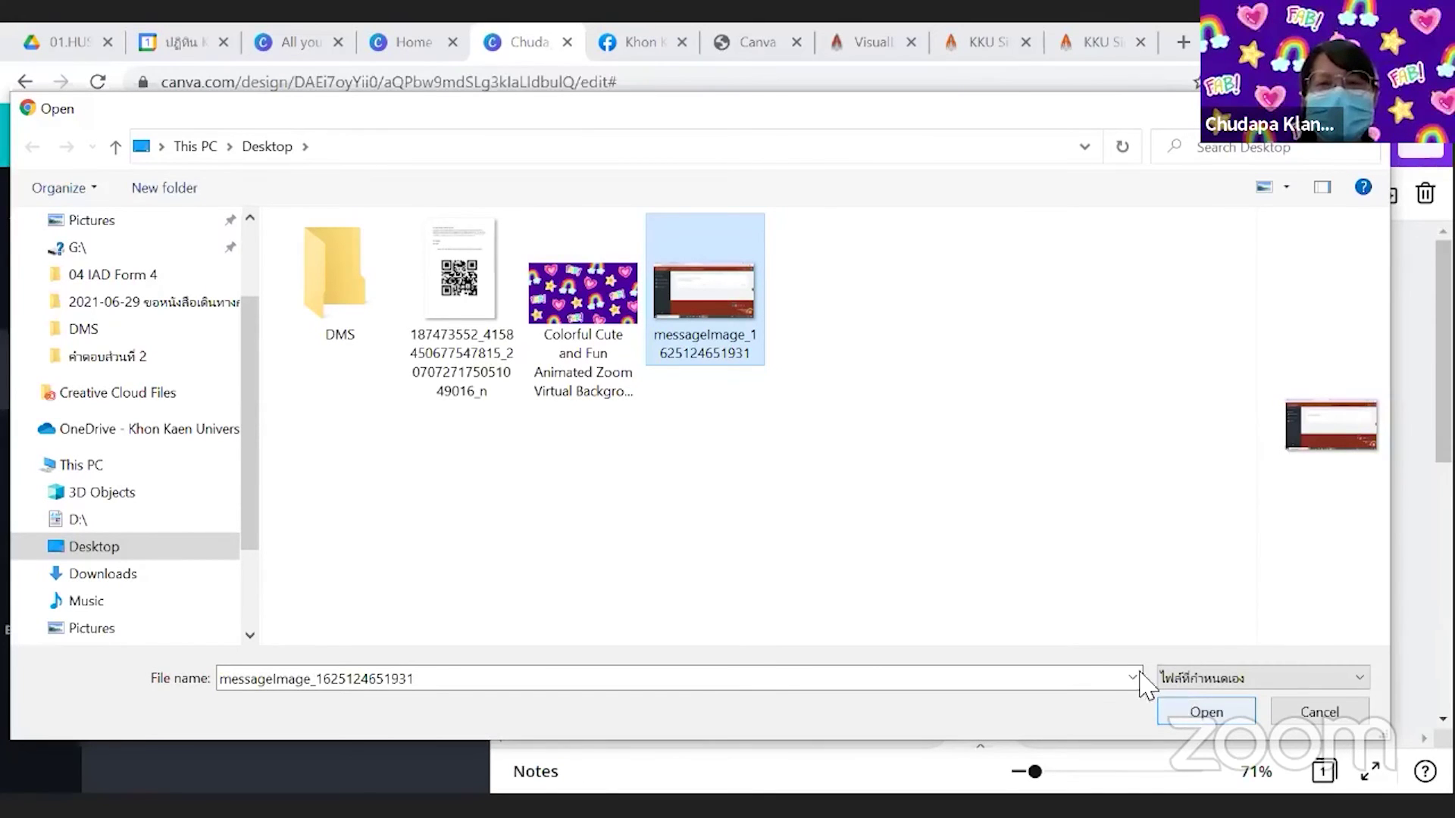
{"action": "left_click", "coordinate": [1220, 714]}
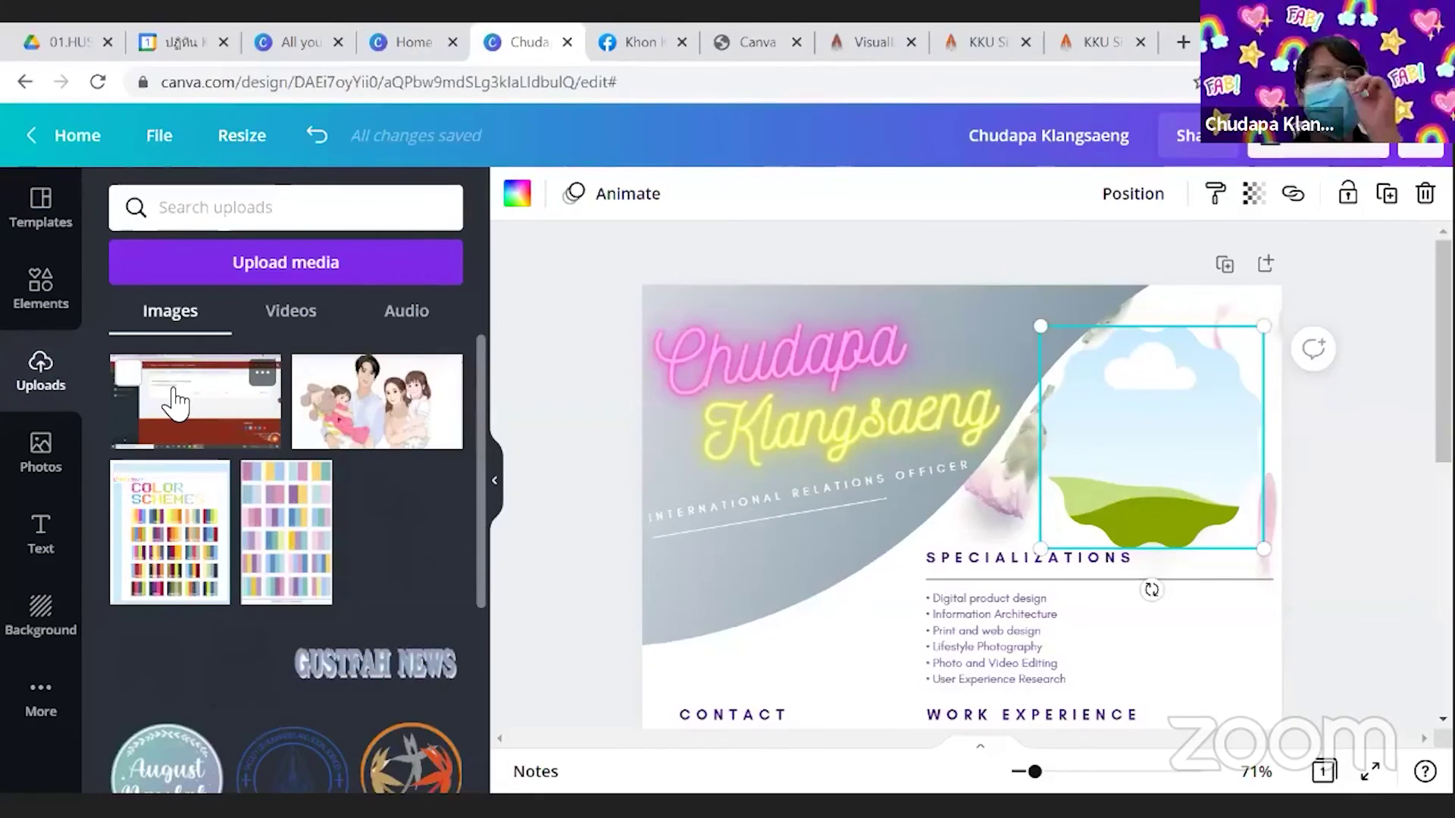
Add the uploaded family illustration to the page and move it up over the header beside the name.
{"action": "left_click", "coordinate": [392, 419]}
{"action": "scroll", "coordinate": [967, 570], "scroll_direction": "down", "scroll_amount": 2}
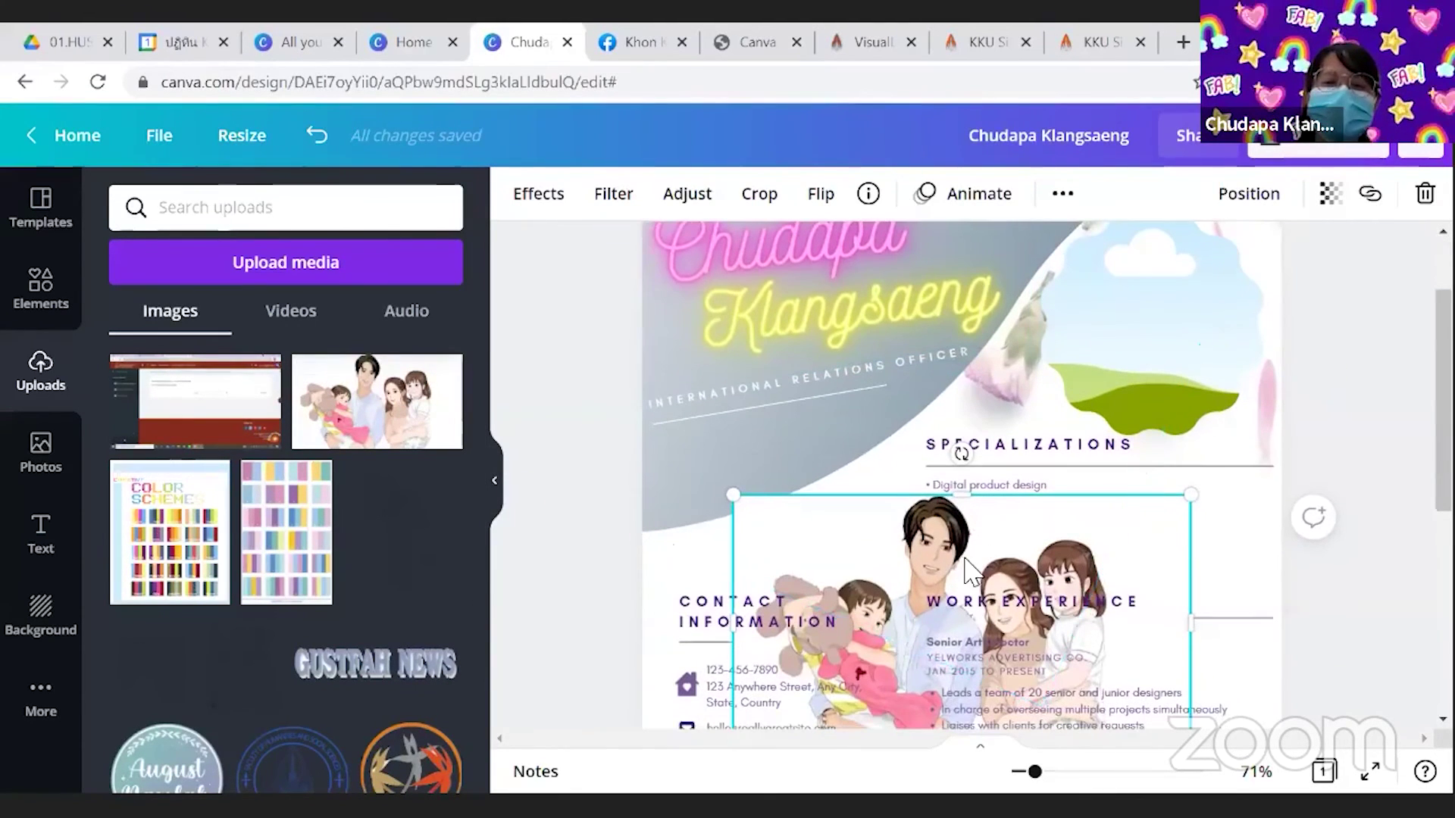
{"action": "left_click_drag", "start_coordinate": [938, 559], "coordinate": [909, 314]}
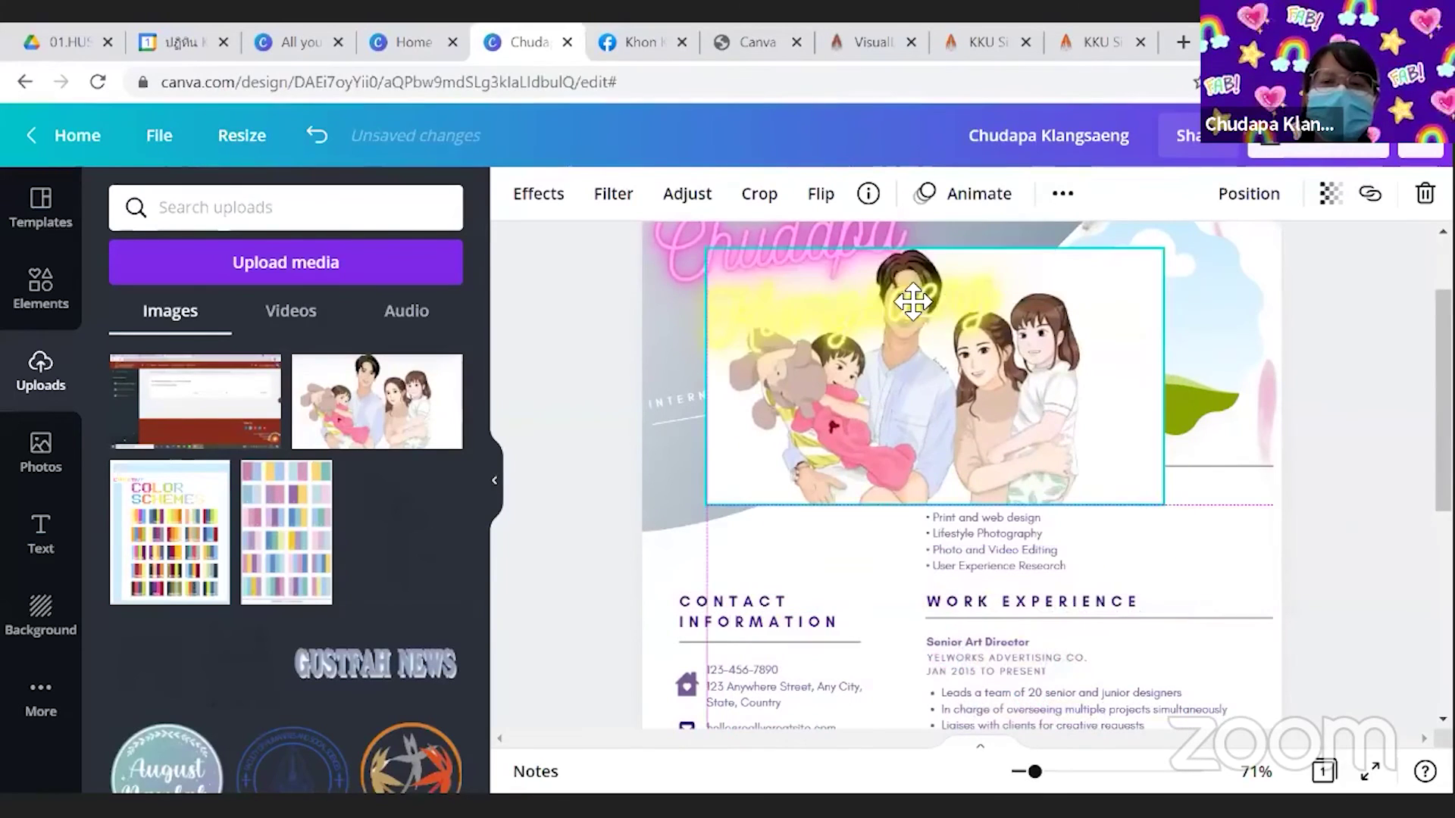
{"action": "scroll", "coordinate": [951, 390], "scroll_direction": "up", "scroll_amount": 2}
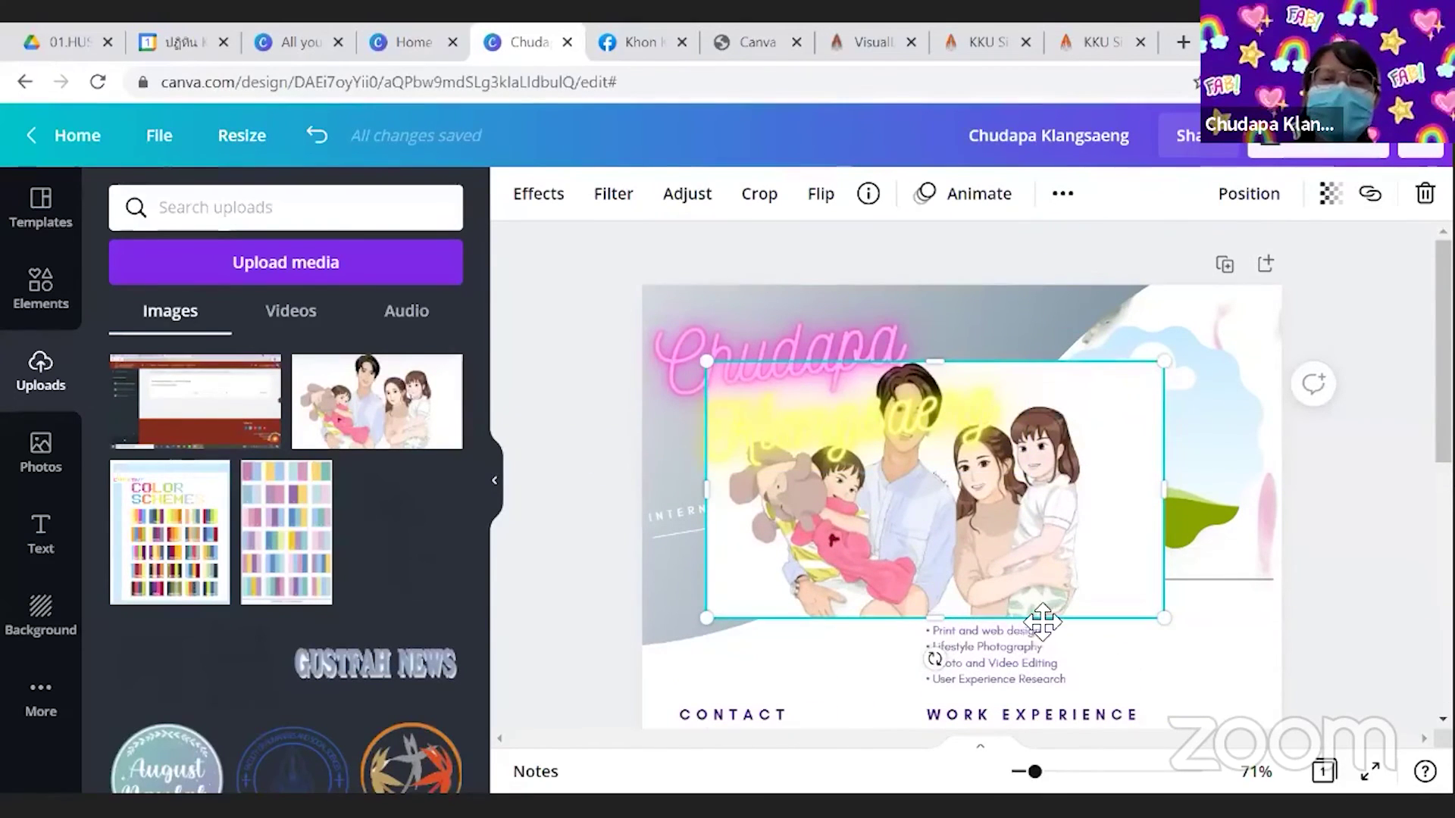
{"action": "left_click_drag", "start_coordinate": [1038, 616], "coordinate": [1049, 629]}
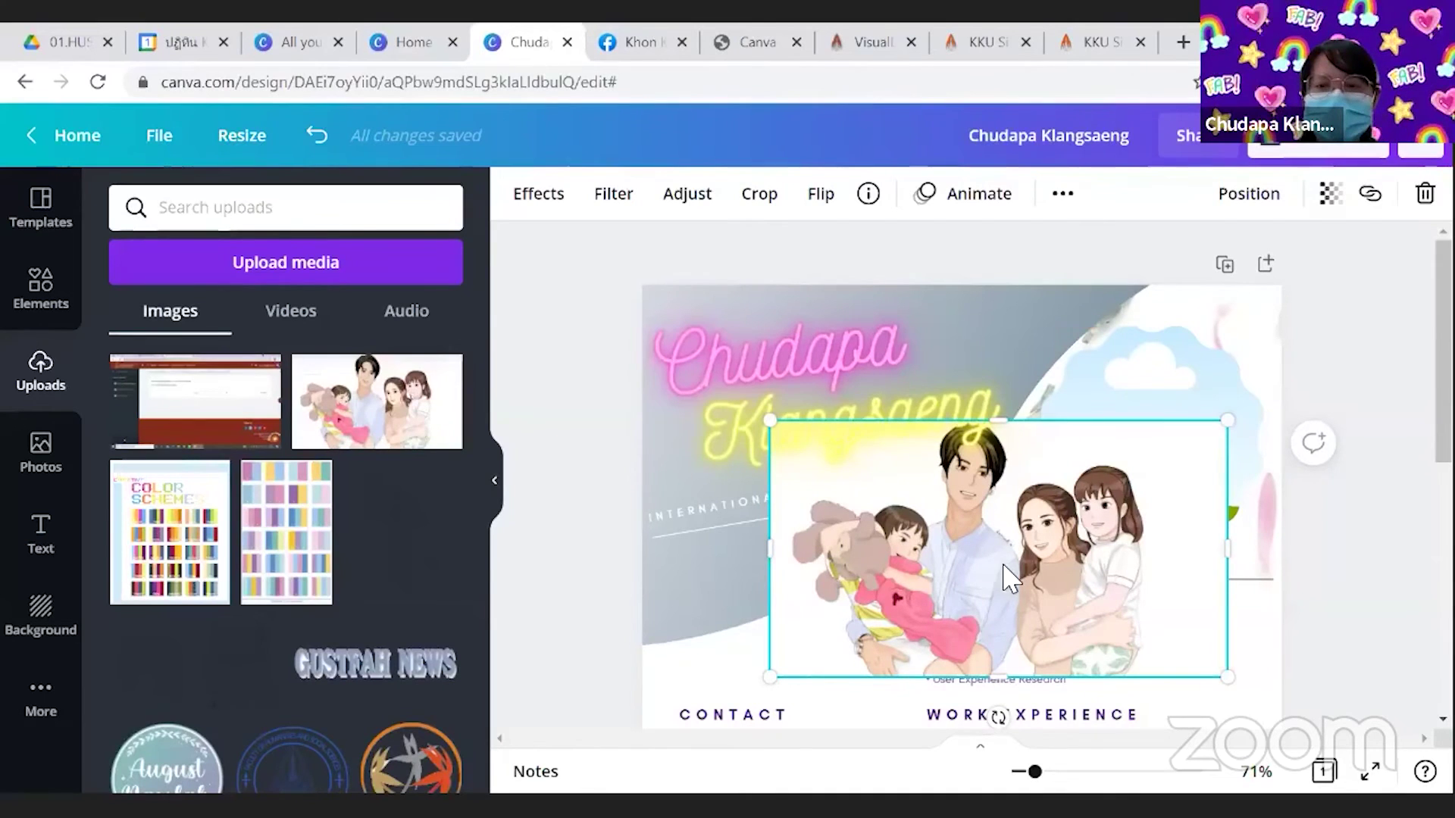
{"action": "left_click_drag", "start_coordinate": [997, 565], "coordinate": [1009, 489]}
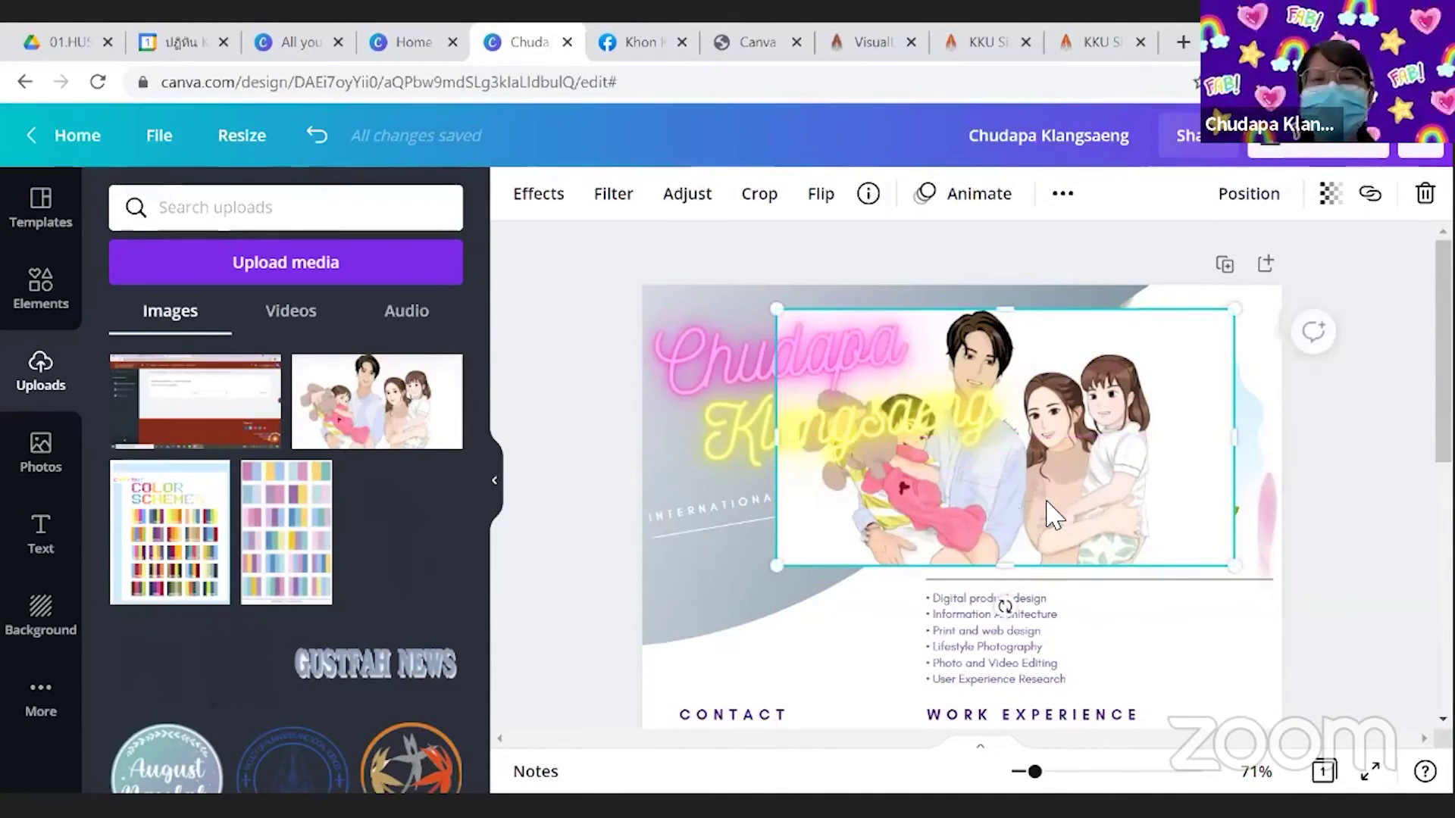
Try the family illustration inside the scalloped frame and undo that placement.
{"action": "key", "text": "ctrl+z"}
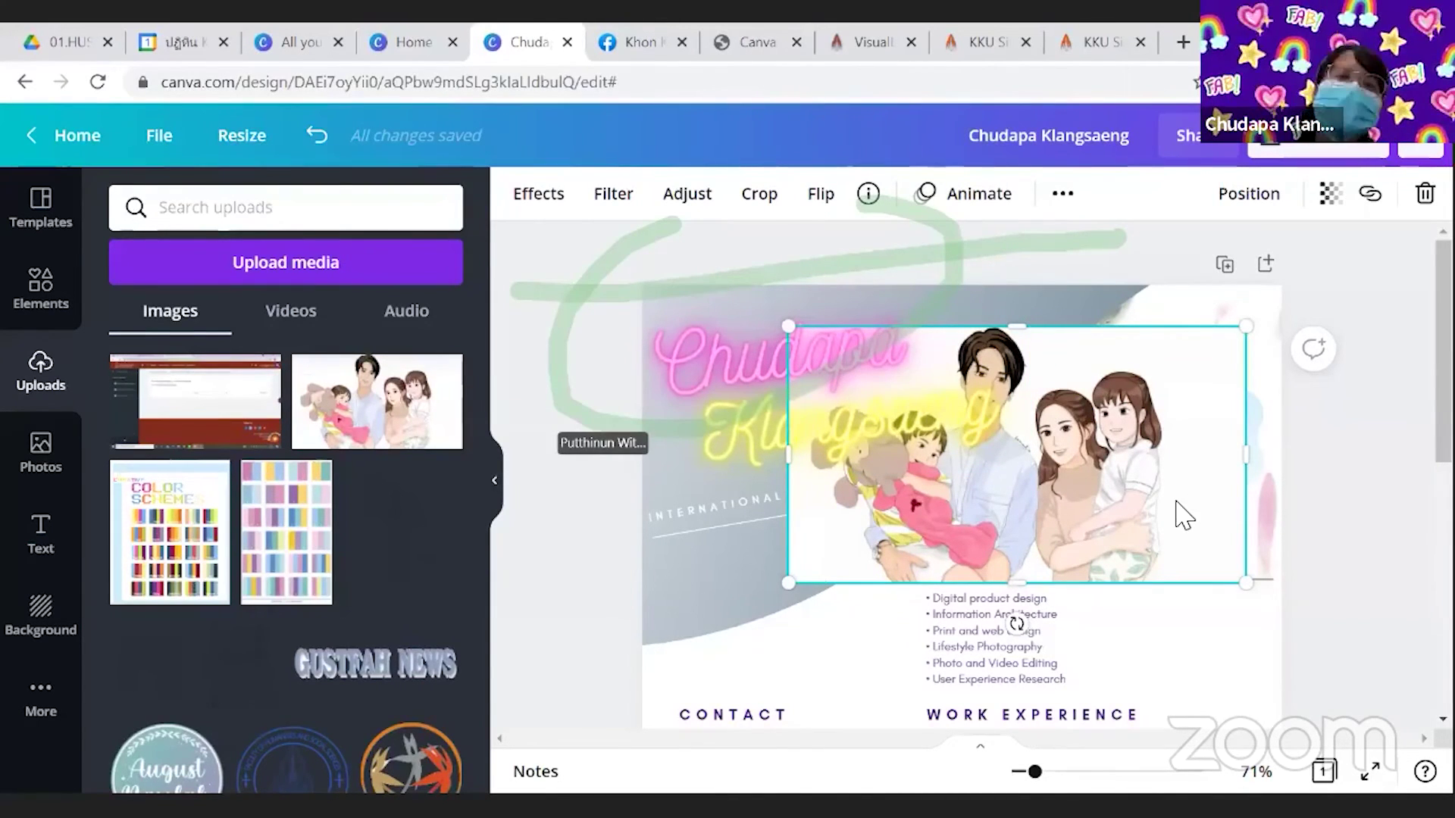
{"action": "key", "text": "ctrl+z"}
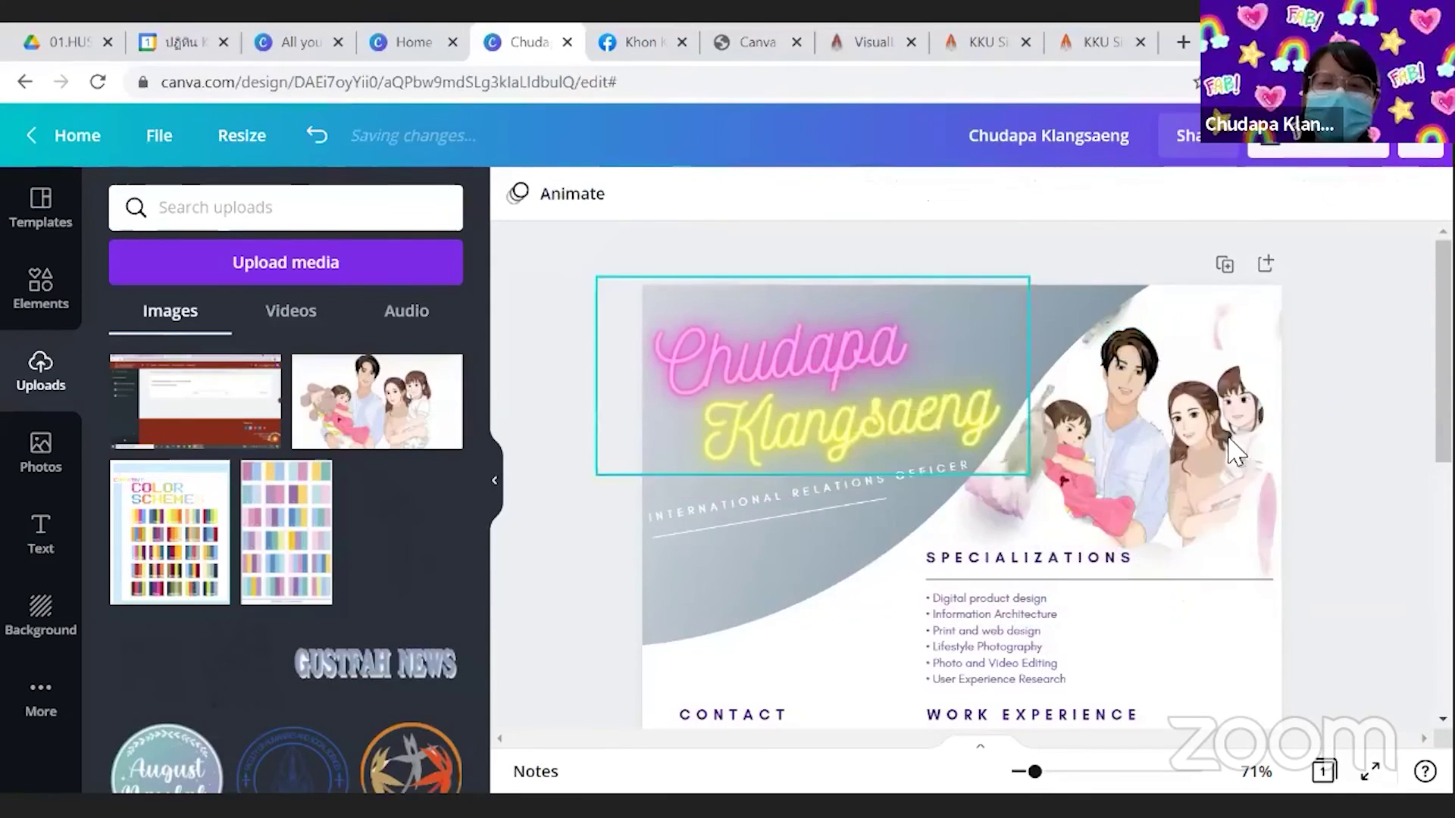
{"action": "key", "text": "ctrl+y"}
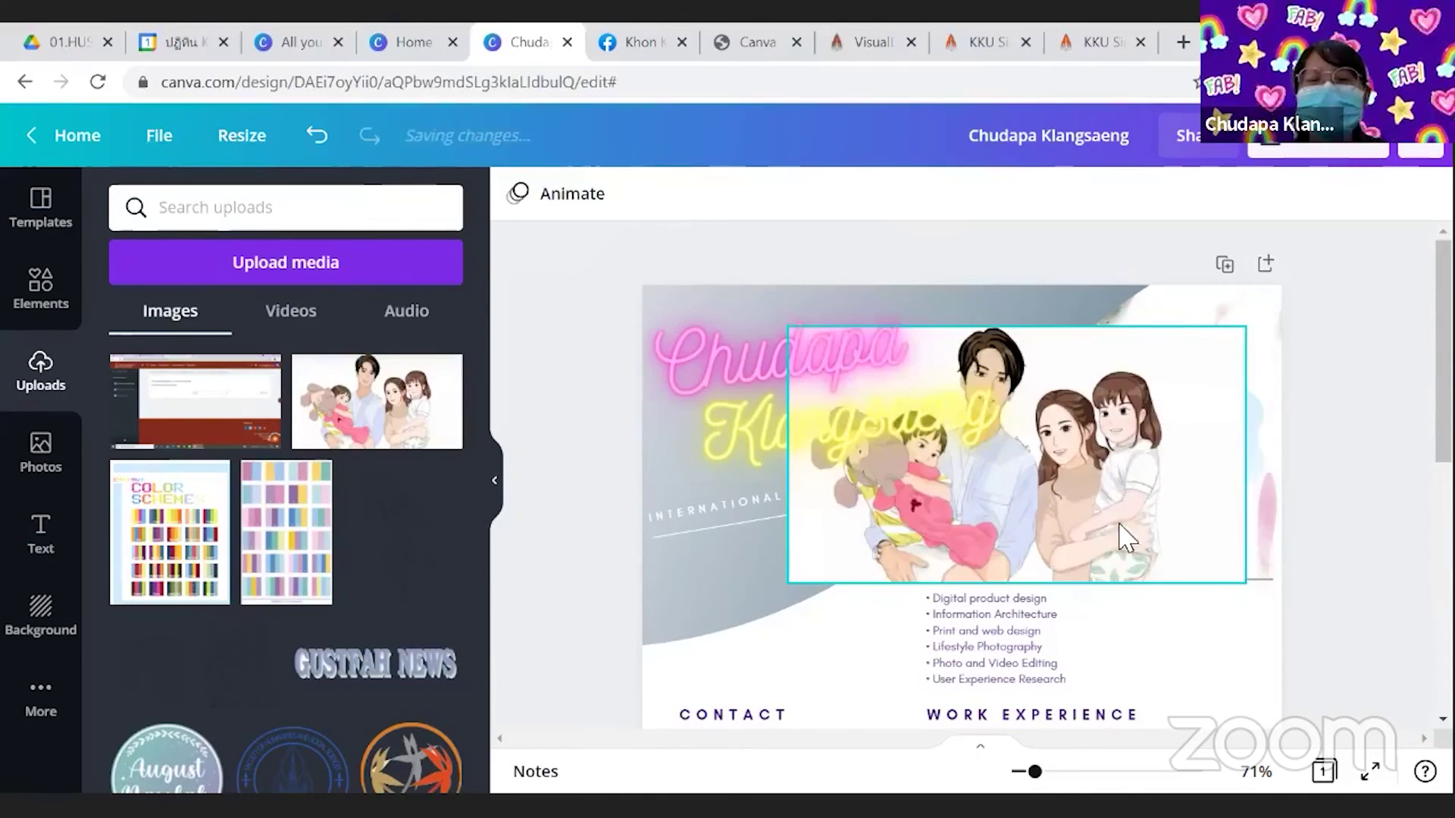
Move the family illustration down over the Specializations section and bring it to the front.
{"action": "left_click_drag", "start_coordinate": [951, 610], "coordinate": [937, 614]}
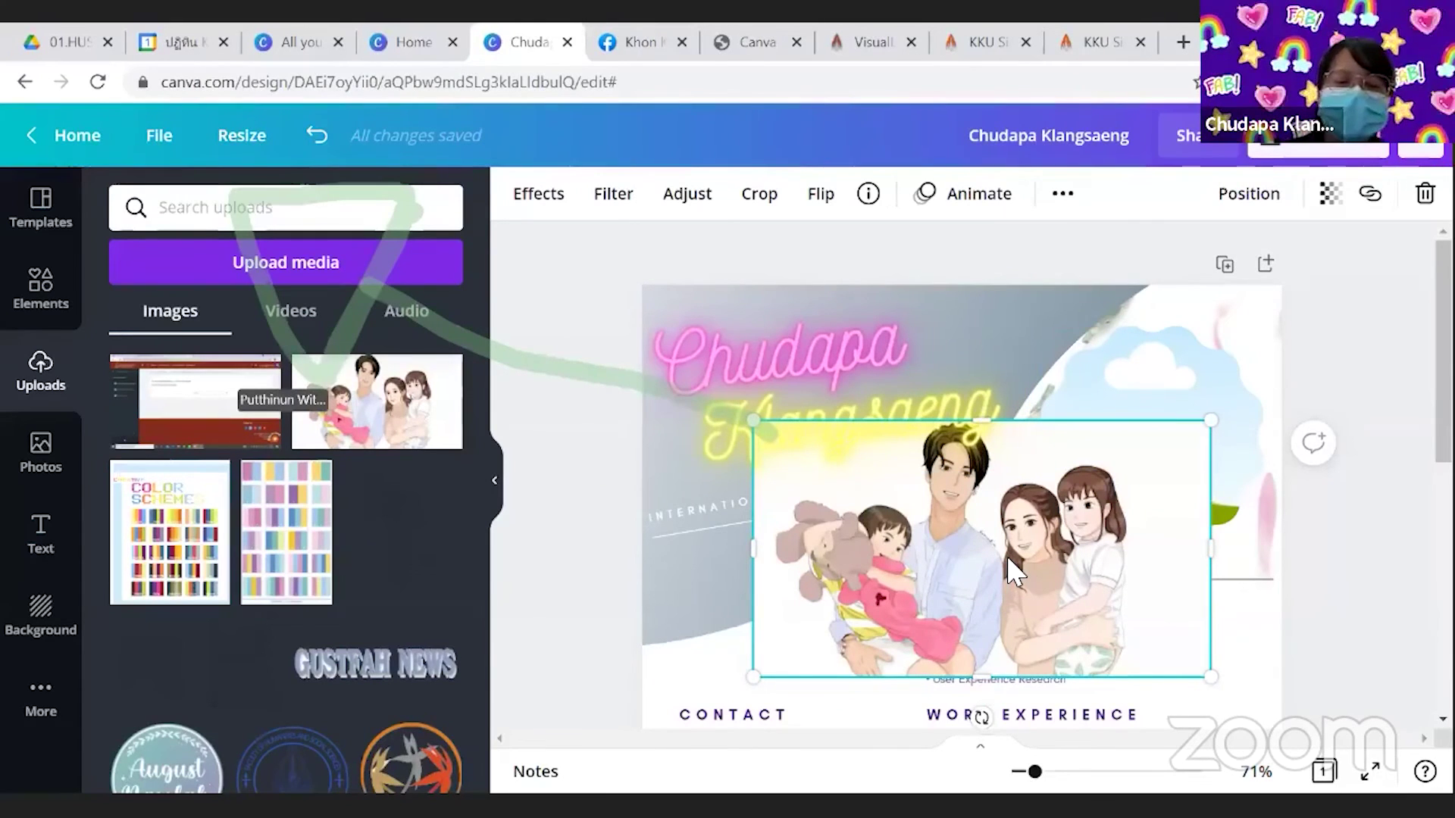
{"action": "right_click", "coordinate": [930, 565]}
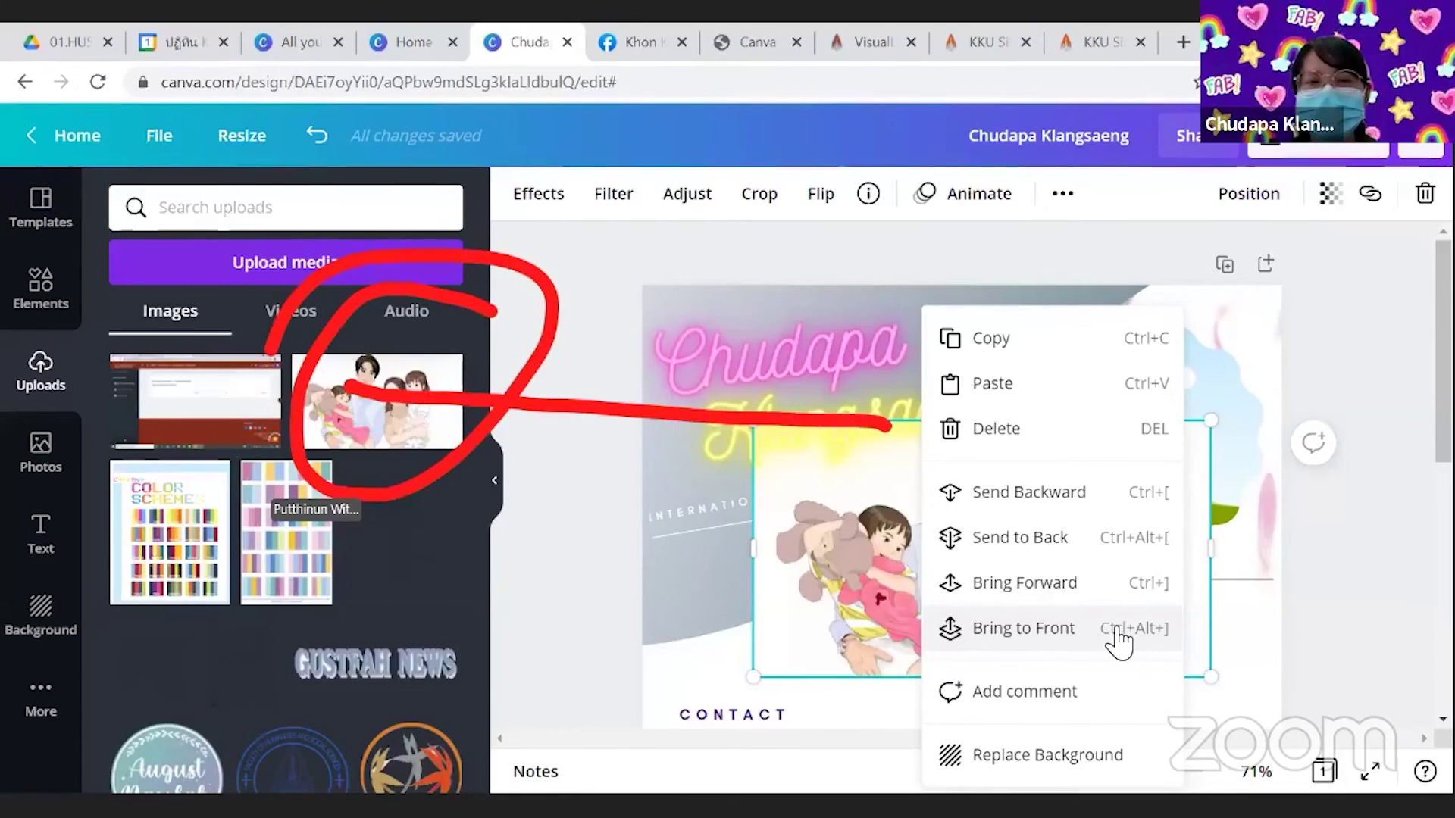
{"action": "left_click", "coordinate": [1113, 629]}
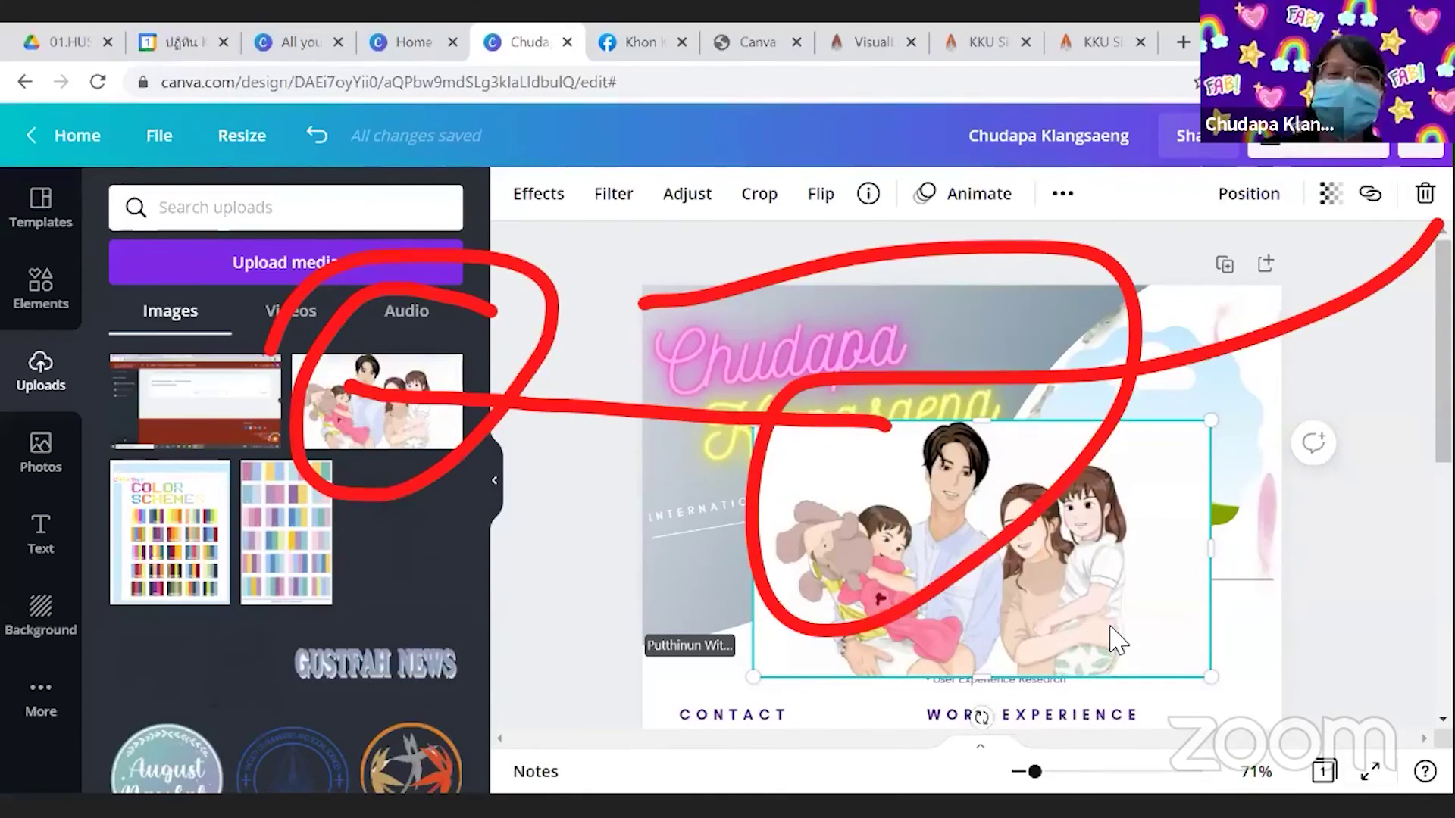